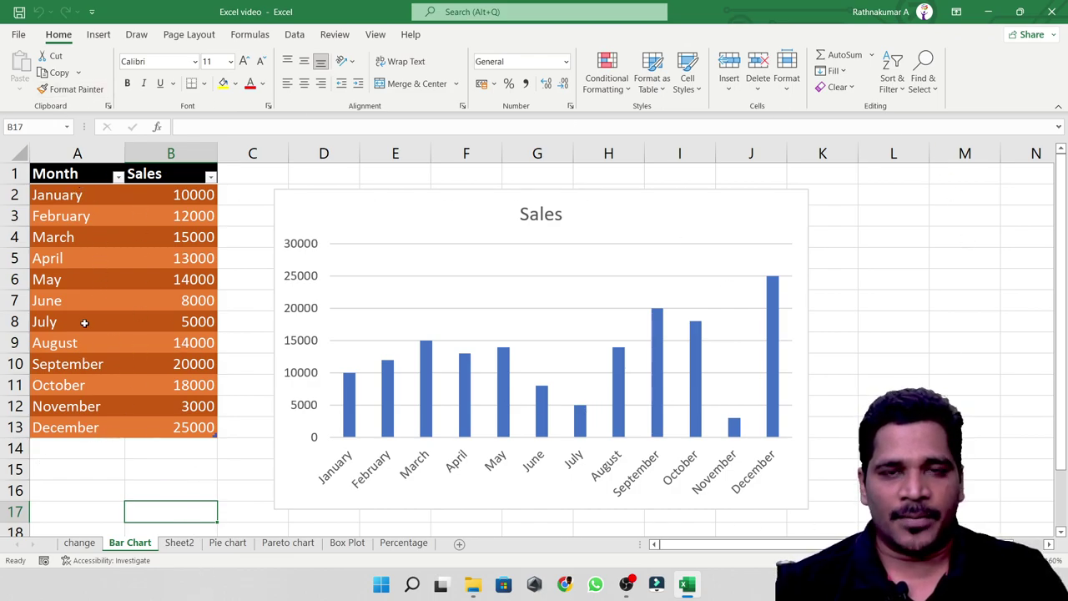
Step: On Sheet2, enter the headers Gender and Percentage, with Male and Female below Gender
{"action": "left_click", "coordinate": [178, 542]}
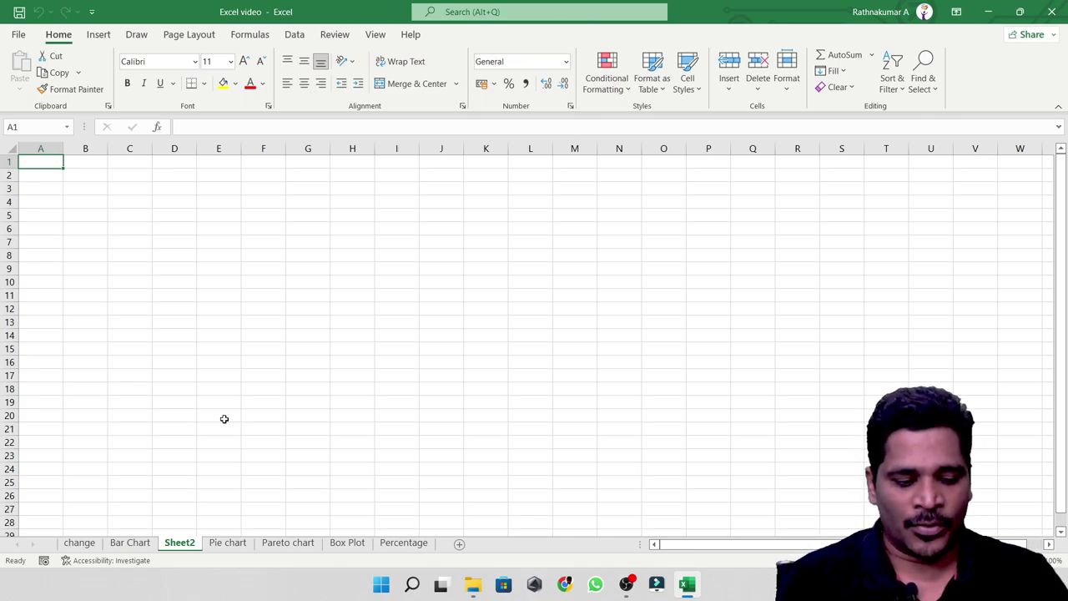
{"action": "type", "text": "Gen"}
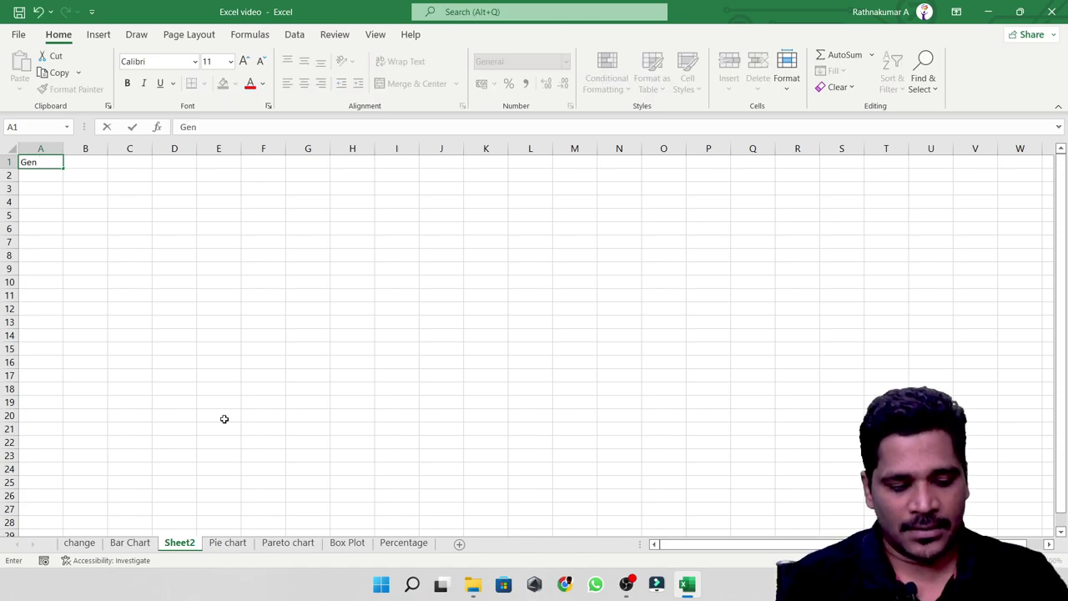
{"action": "type", "text": "der"}
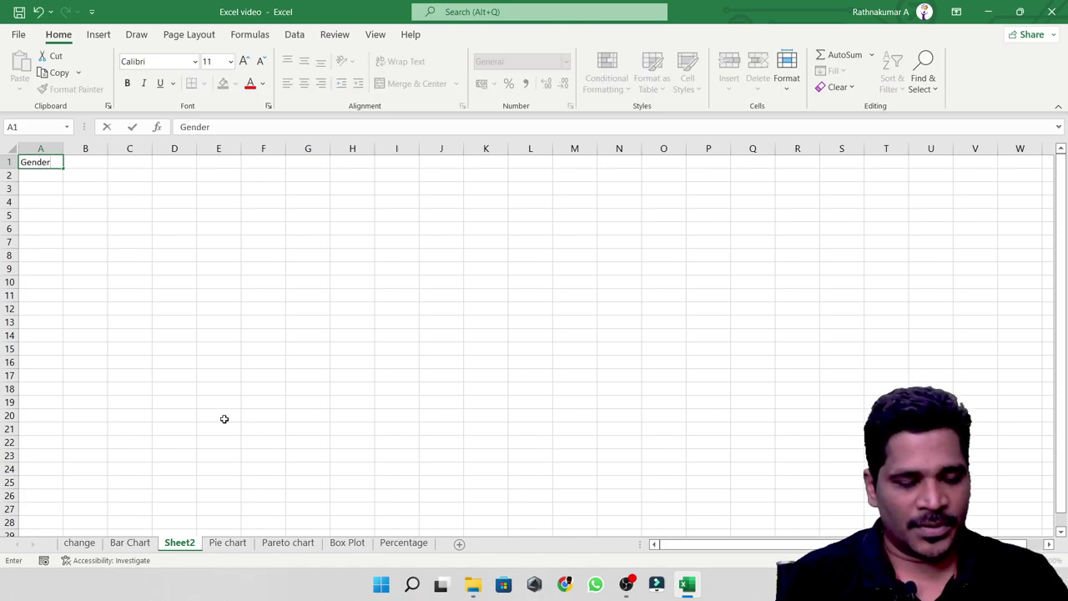
{"action": "key", "text": "Tab"}
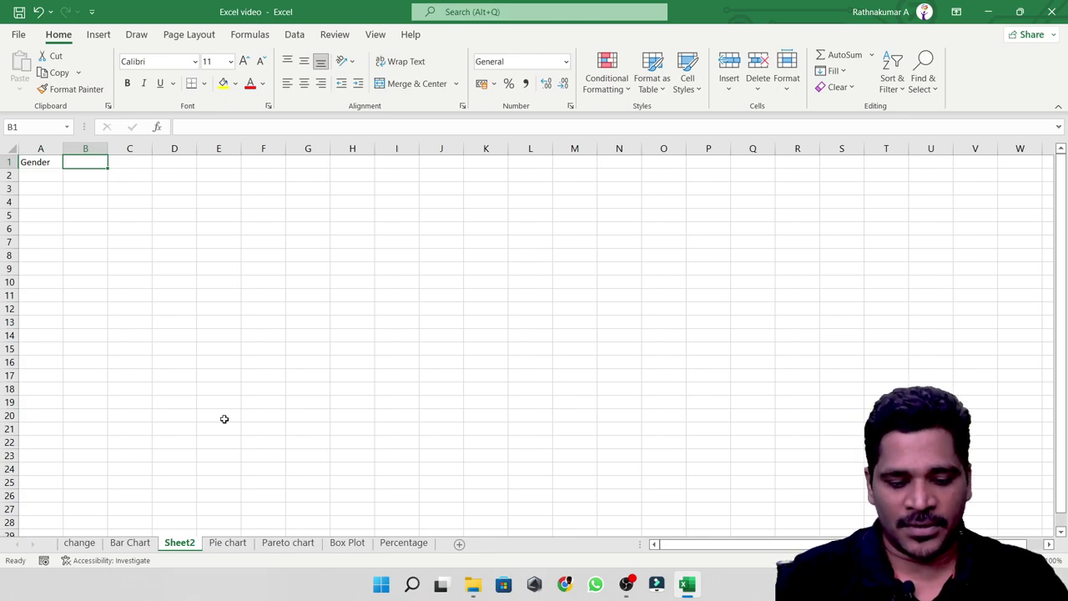
{"action": "type", "text": "Percent"}
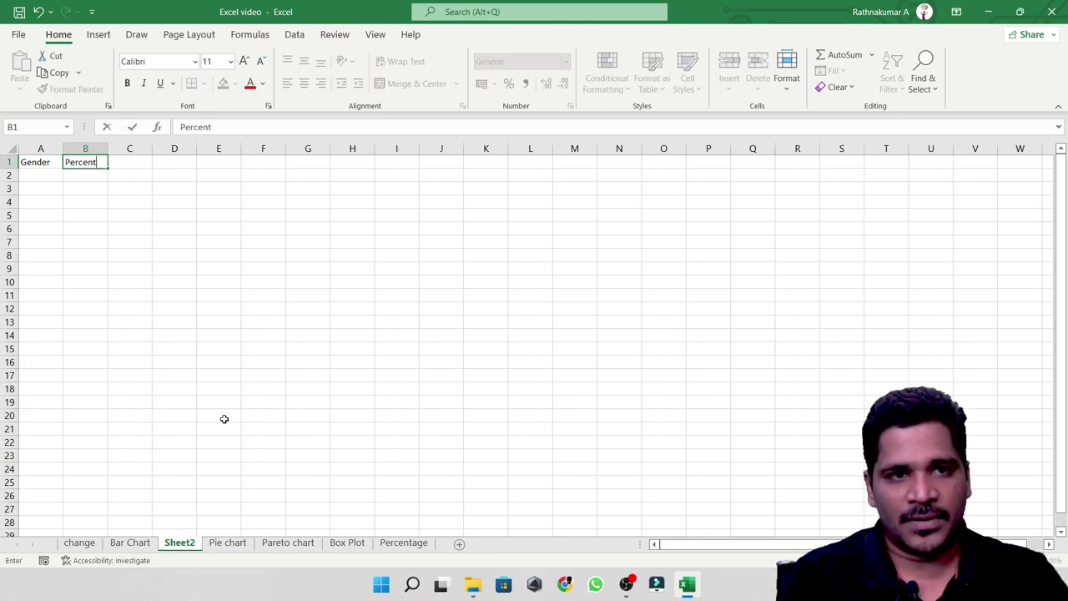
{"action": "type", "text": "age"}
{"action": "key", "text": "Return"}
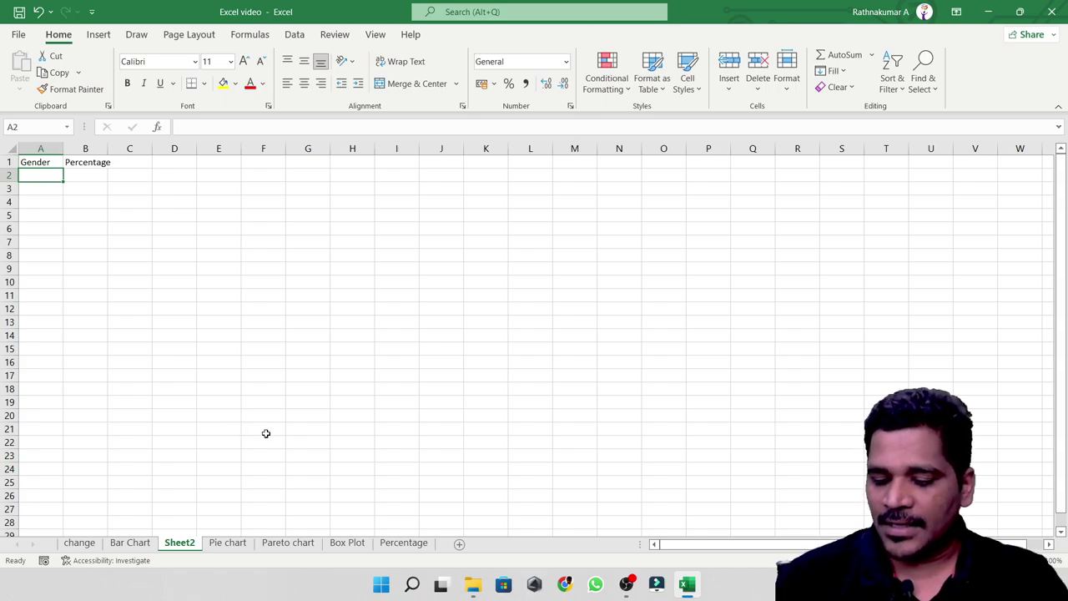
{"action": "type", "text": "4"}
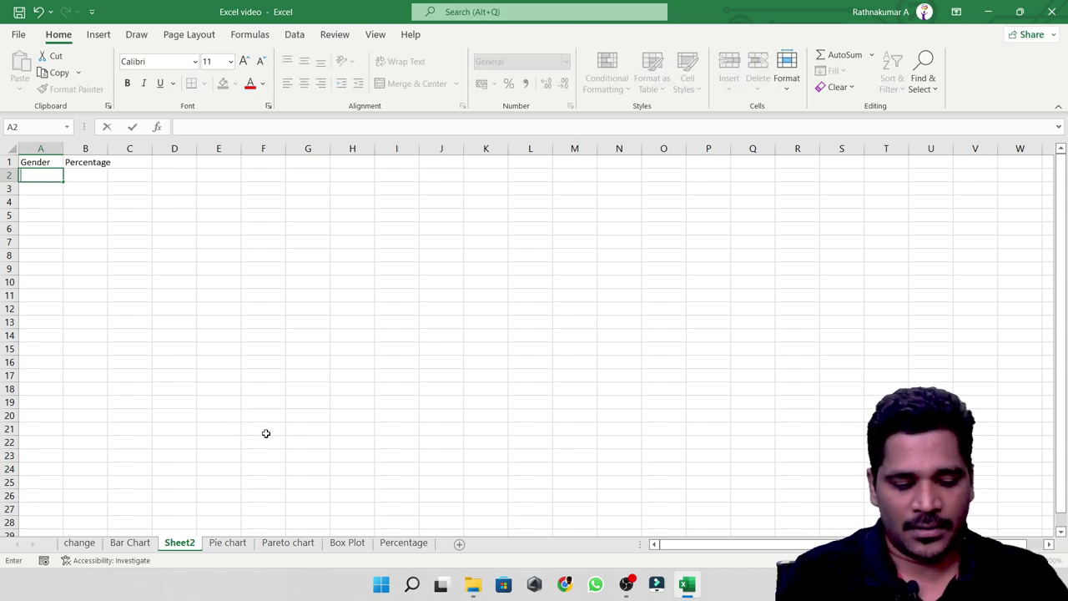
{"action": "type", "text": "Male"}
{"action": "key", "text": "Return"}
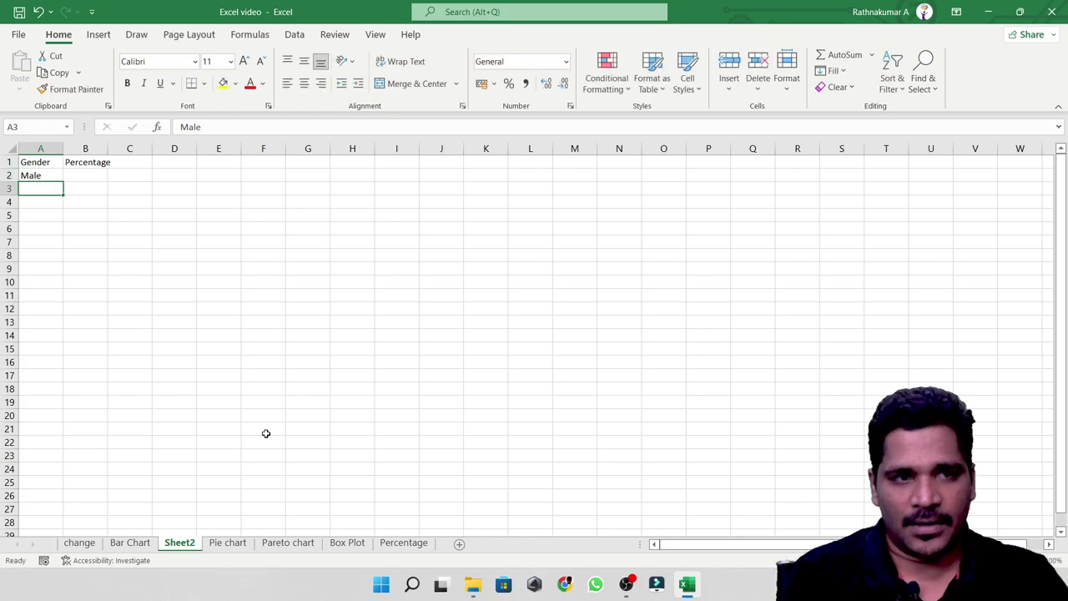
{"action": "type", "text": "Fema"}
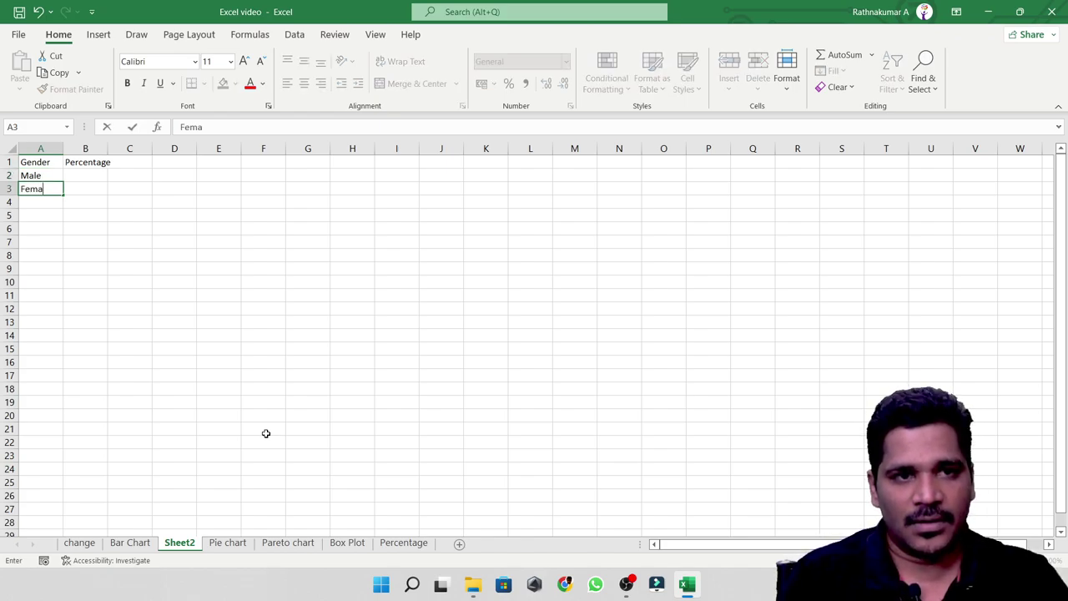
{"action": "type", "text": "le"}
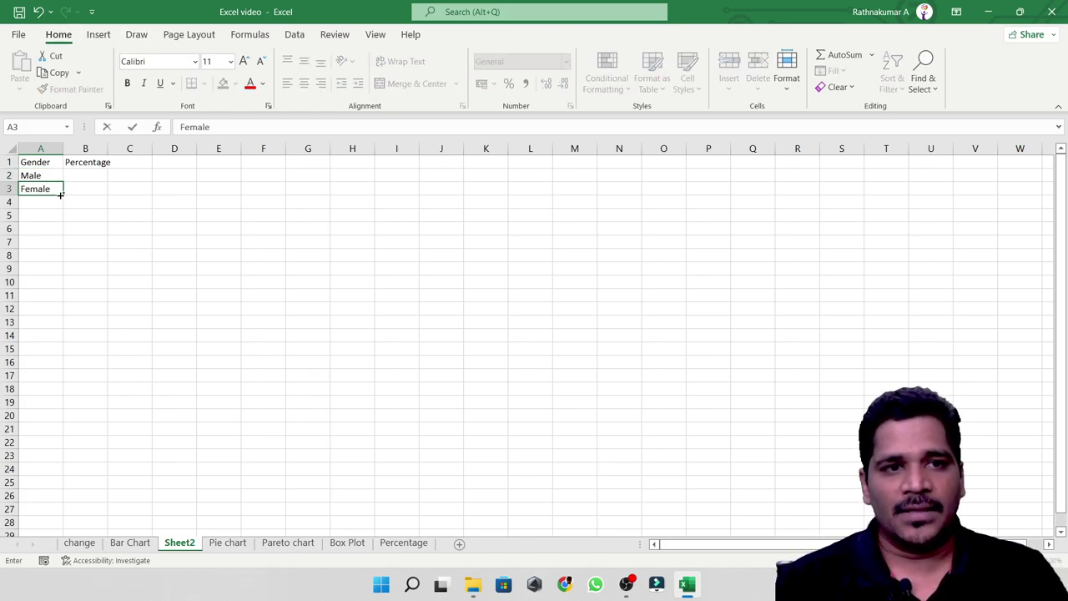
{"action": "left_click", "coordinate": [100, 200]}
Step: Enter 45% for Male and 55% for Female in B2:B3
{"action": "scroll", "coordinate": [86, 190], "scroll_direction": "up", "scroll_amount": 1, "text": "ctrl"}
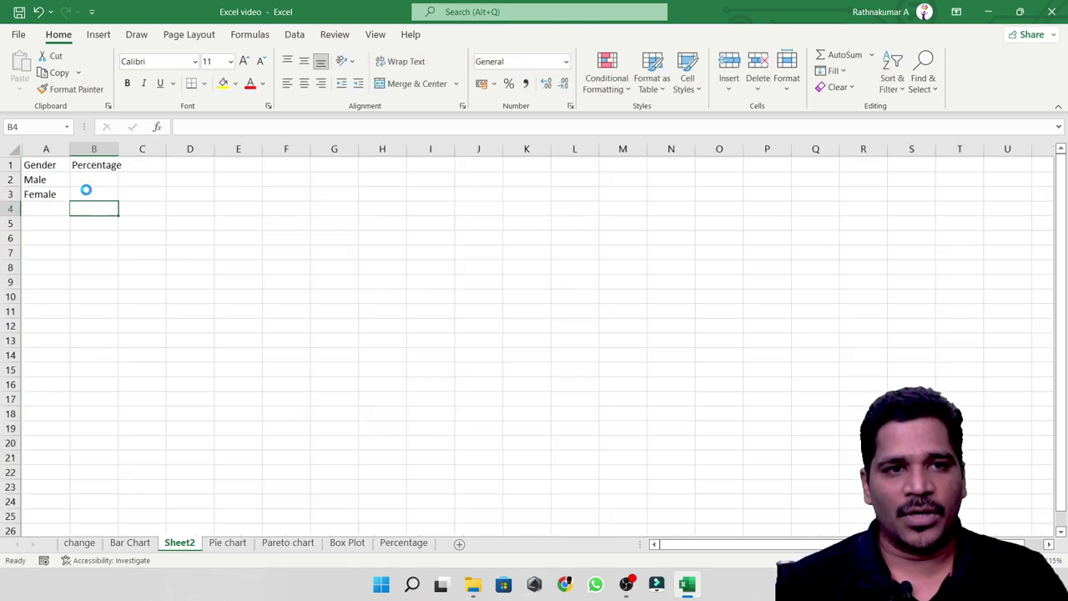
{"action": "scroll", "coordinate": [86, 191], "scroll_direction": "up", "scroll_amount": 2, "text": "ctrl"}
{"action": "scroll", "coordinate": [125, 187], "scroll_direction": "up", "scroll_amount": 1, "text": "ctrl"}
{"action": "left_click", "coordinate": [126, 193]}
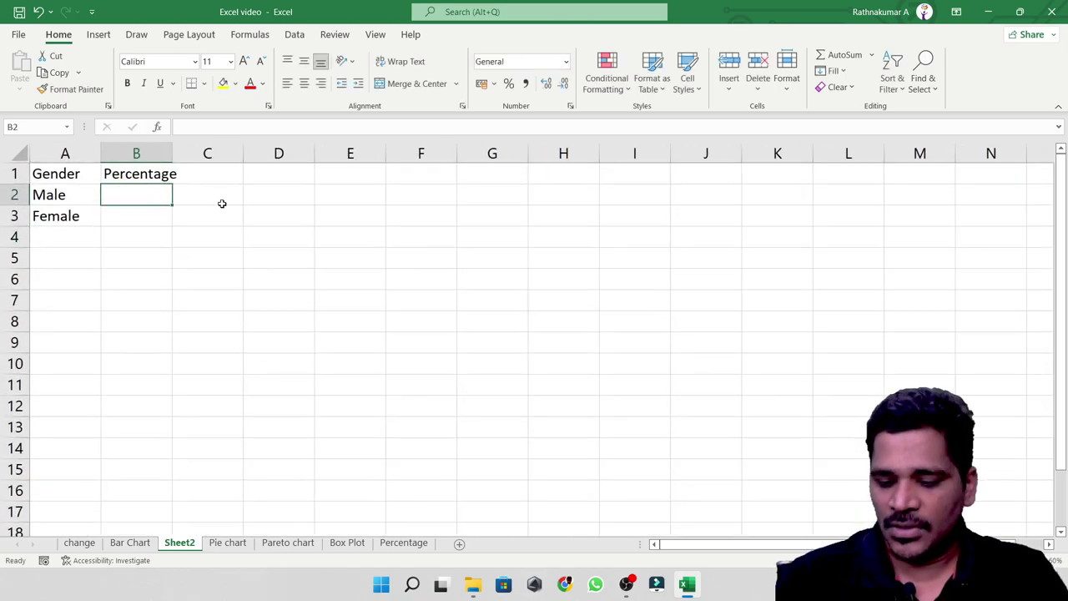
{"action": "type", "text": "4"}
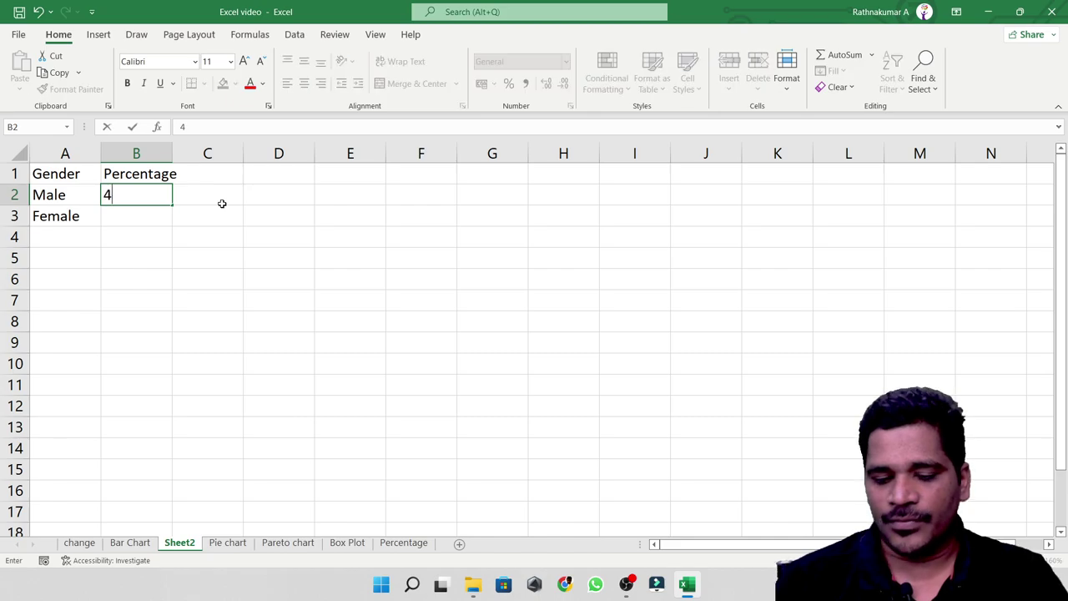
{"action": "type", "text": "5%"}
{"action": "key", "text": "Return"}
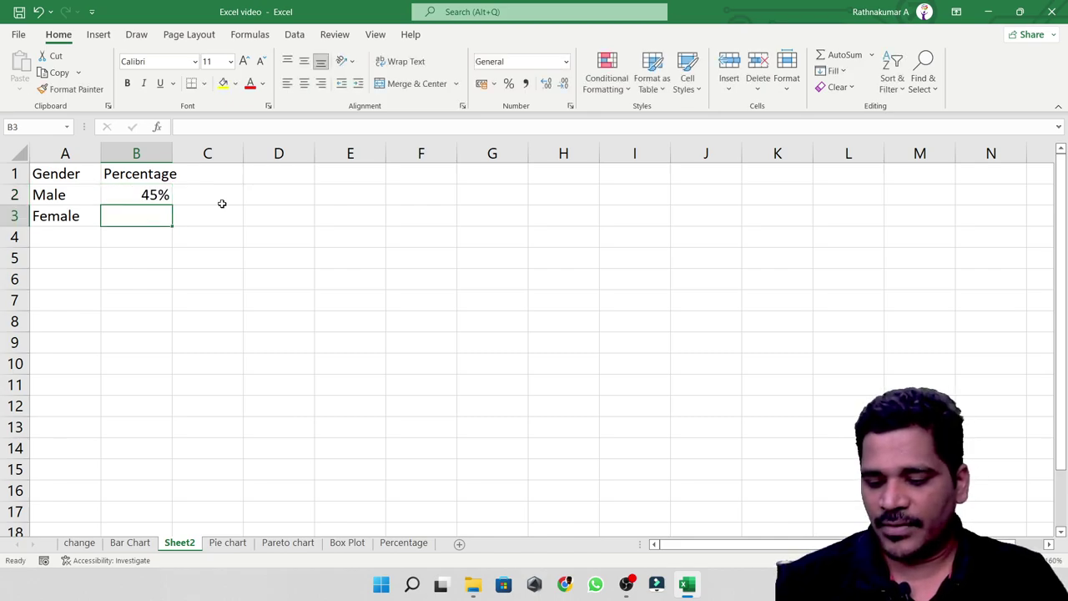
{"action": "type", "text": "55%"}
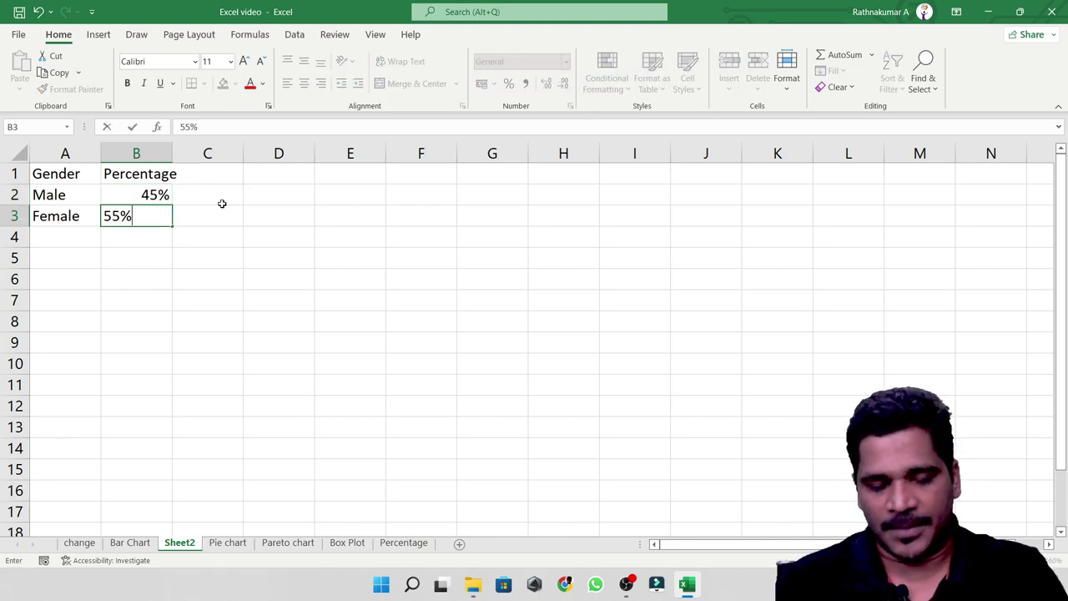
{"action": "key", "text": "Return"}
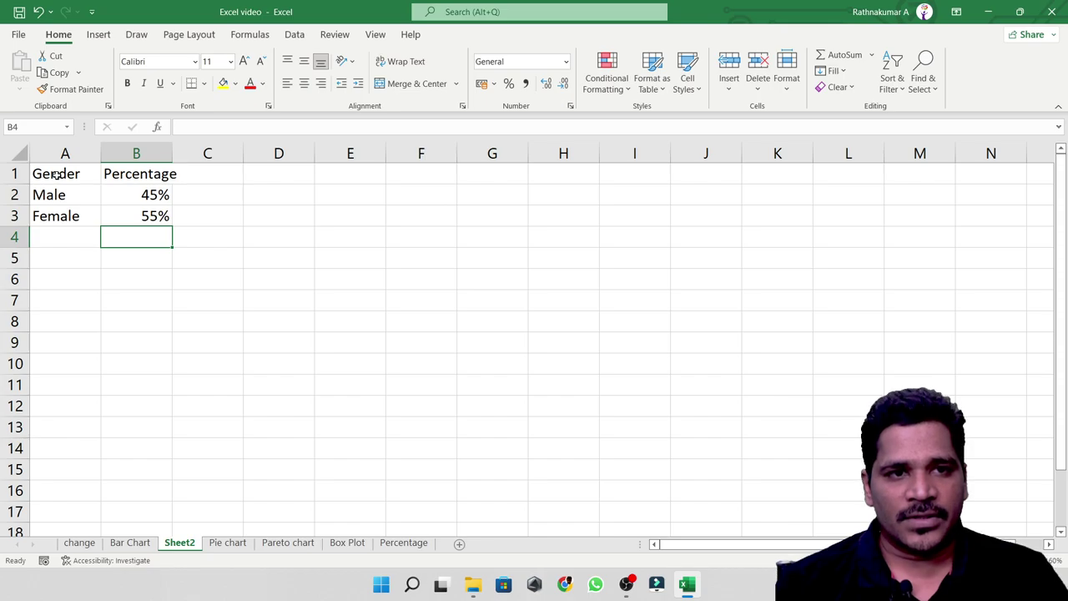
Step: Insert a 2-D clustered column chart from the Gender/Percentage table in A1:B3
{"action": "left_click_drag", "start_coordinate": [51, 173], "coordinate": [138, 215]}
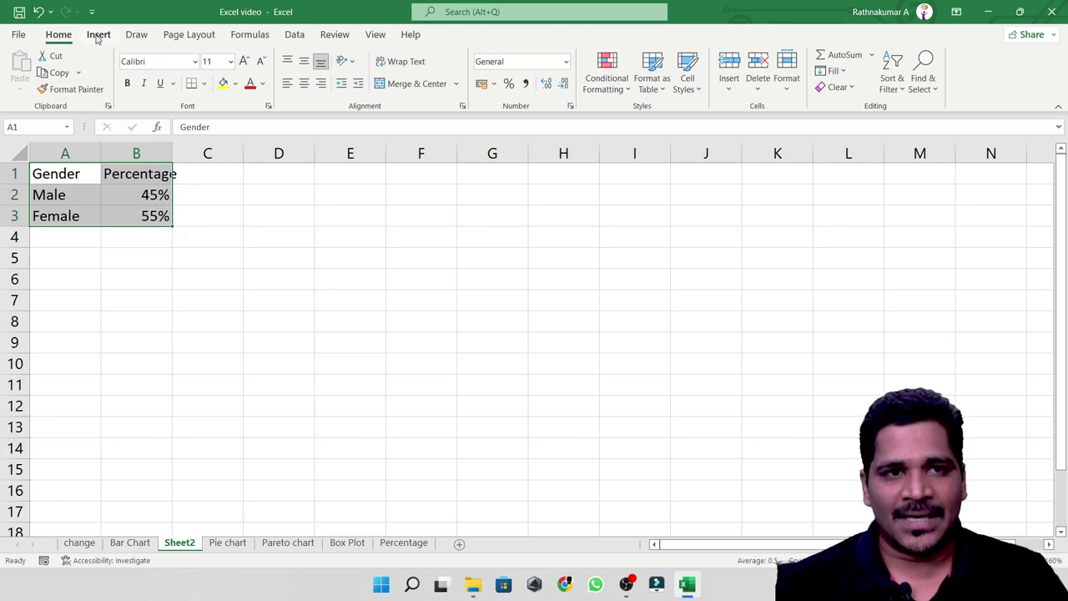
{"action": "left_click", "coordinate": [99, 37]}
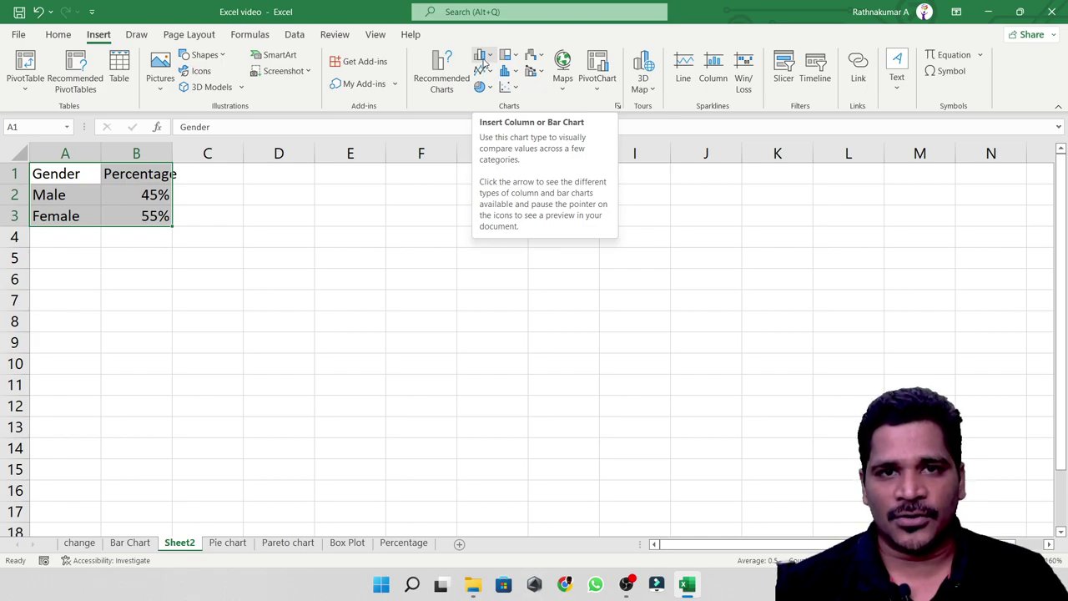
{"action": "left_click", "coordinate": [484, 56]}
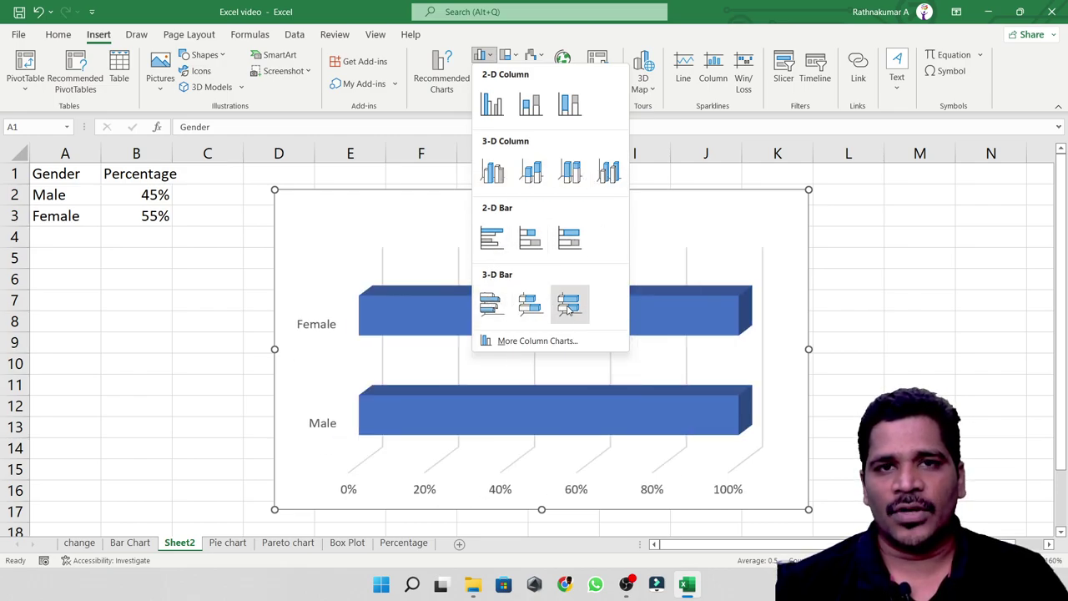
{"action": "left_click", "coordinate": [493, 106]}
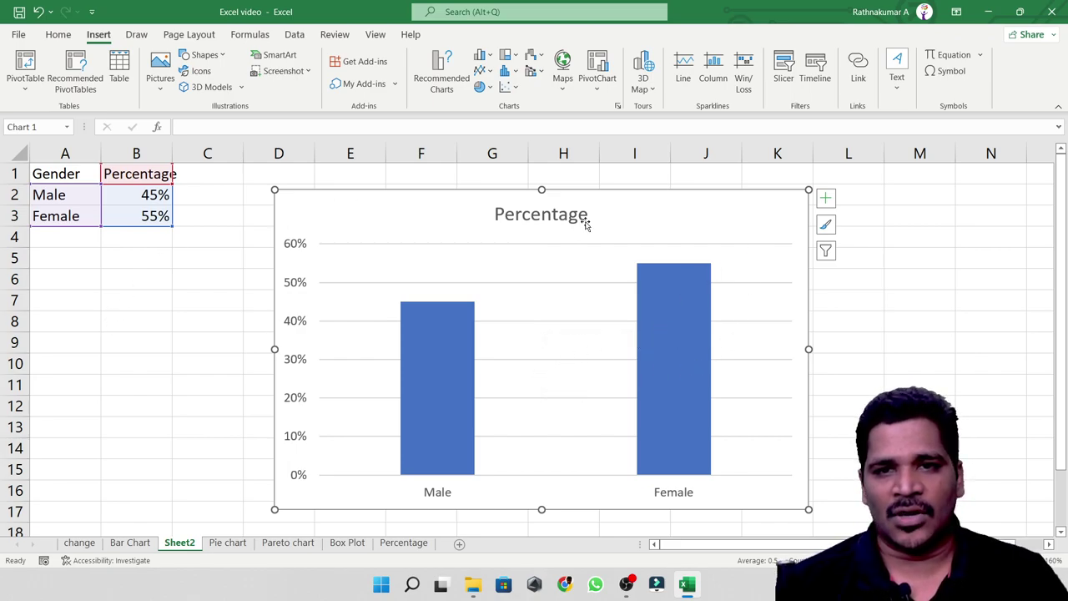
Step: Apply the dark gradient chart style to the Percentage chart, then deselect it
{"action": "left_click", "coordinate": [665, 237]}
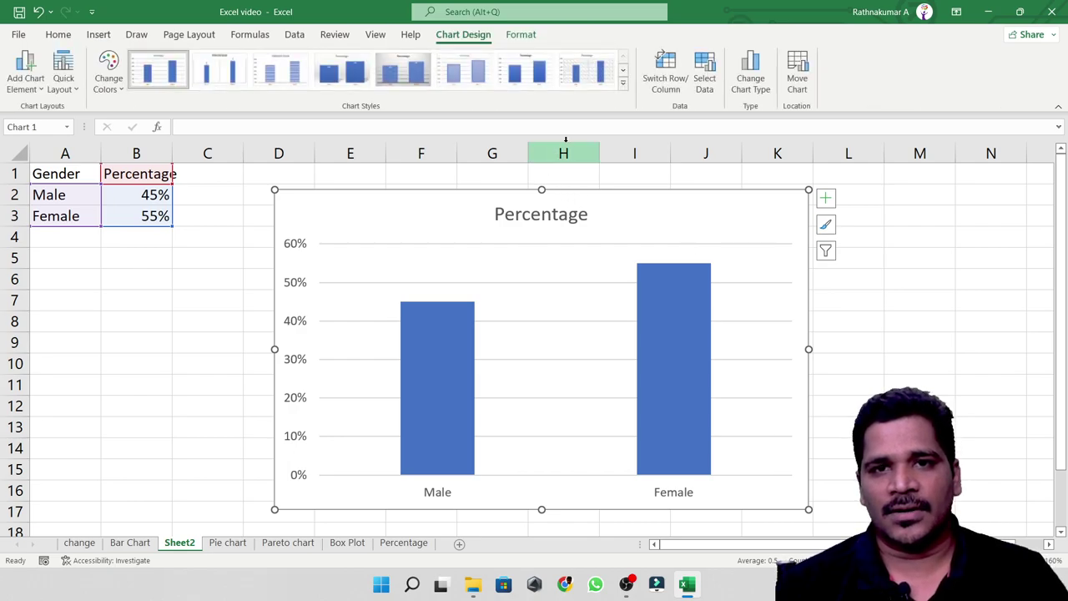
{"action": "left_click", "coordinate": [602, 83]}
{"action": "left_click", "coordinate": [622, 83]}
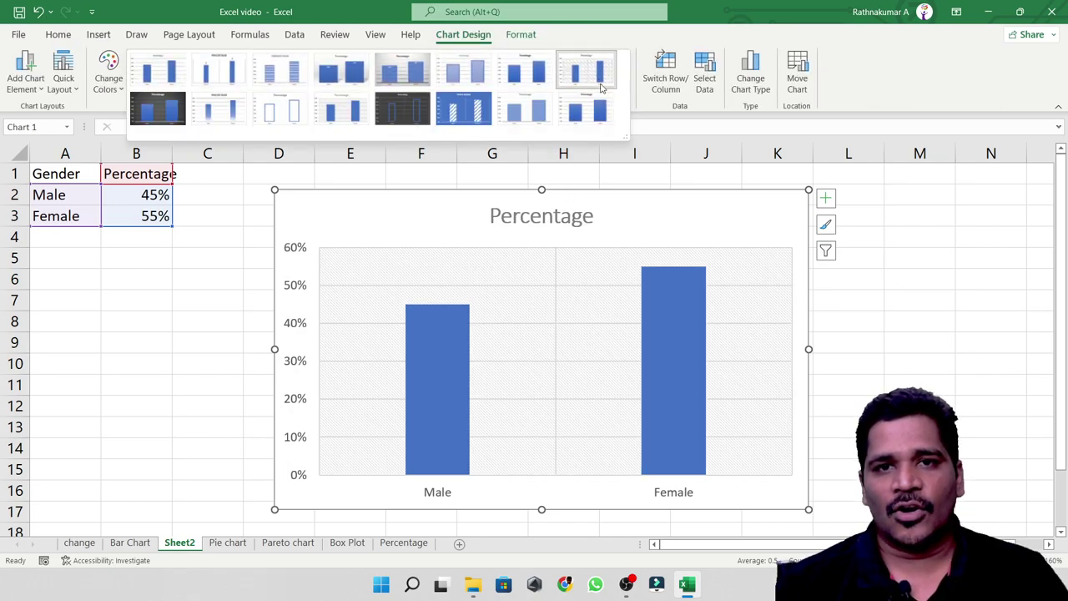
{"action": "left_click", "coordinate": [158, 108]}
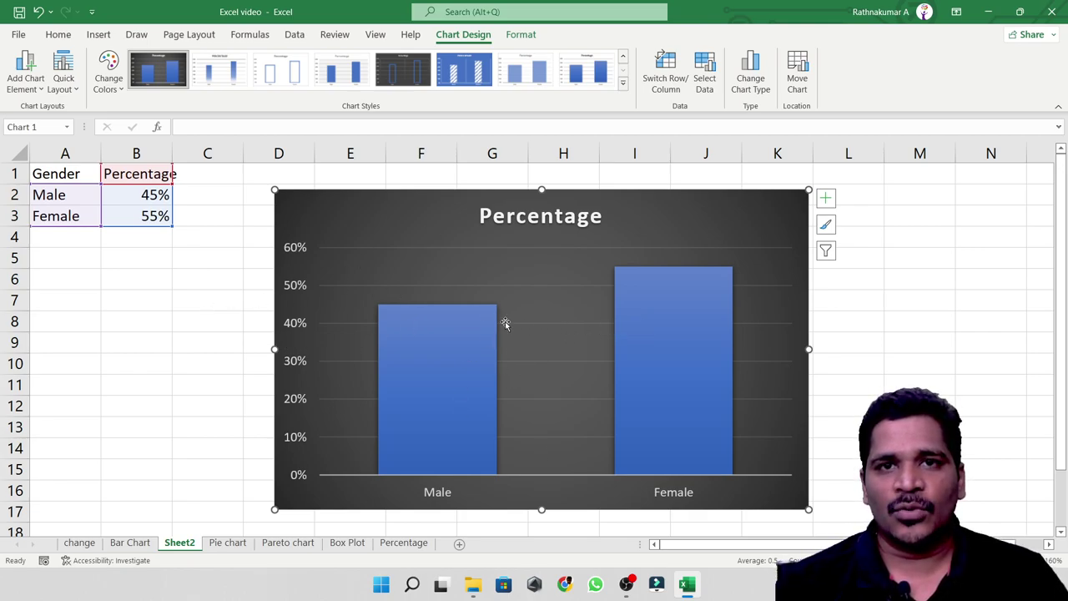
{"action": "left_click", "coordinate": [84, 363]}
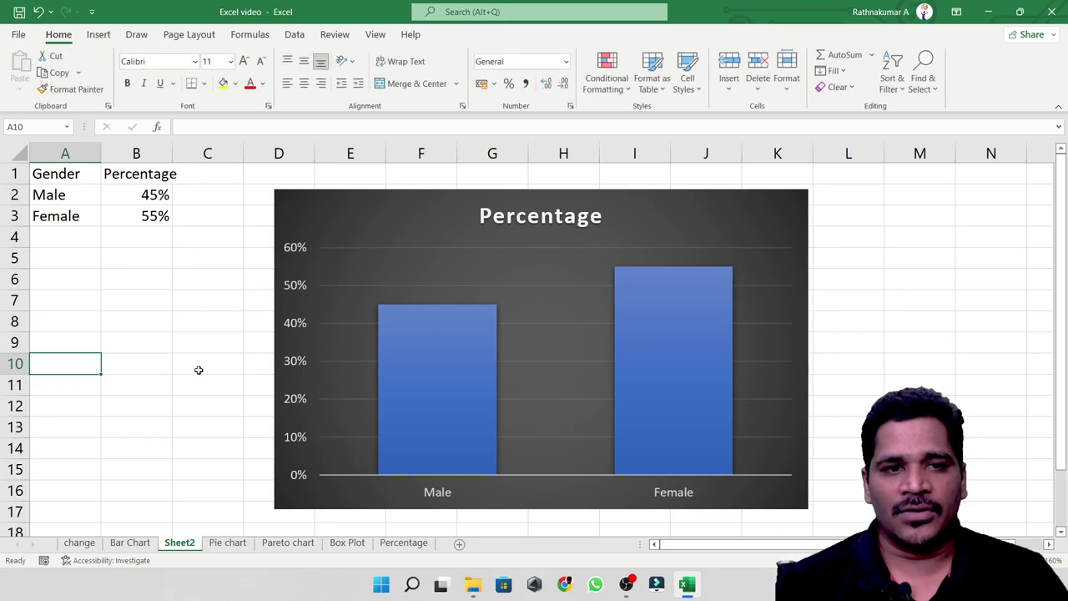
{"action": "left_click", "coordinate": [148, 265]}
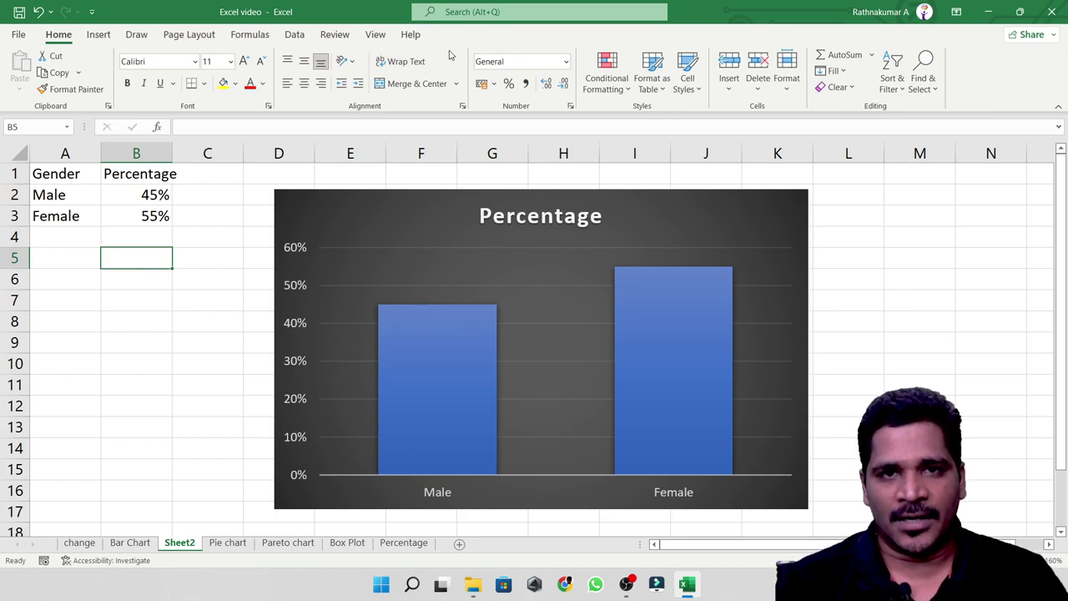
{"action": "left_click", "coordinate": [579, 333]}
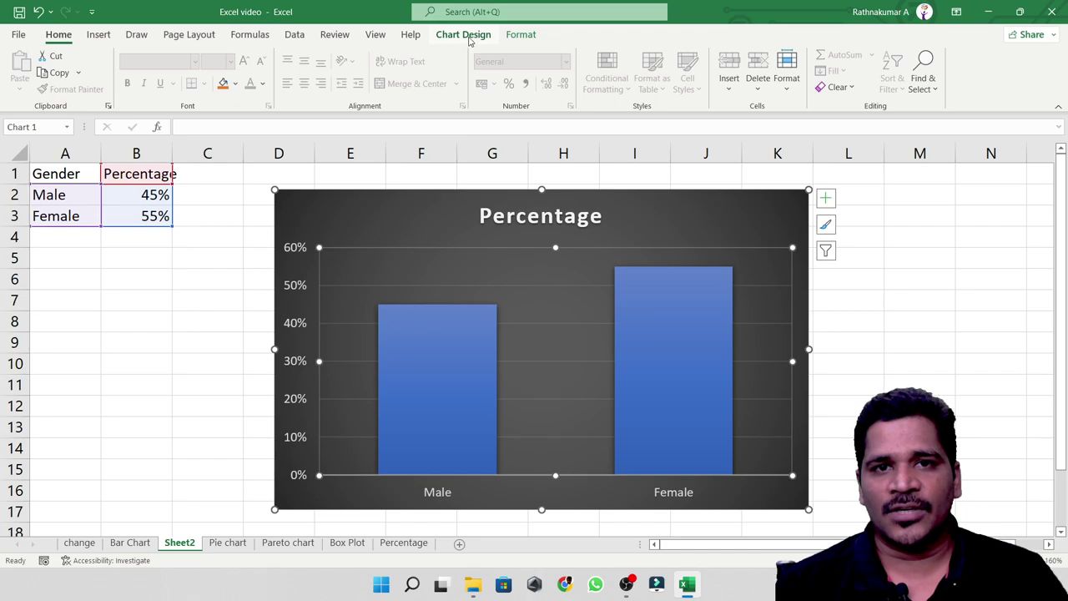
{"action": "left_click", "coordinate": [468, 35]}
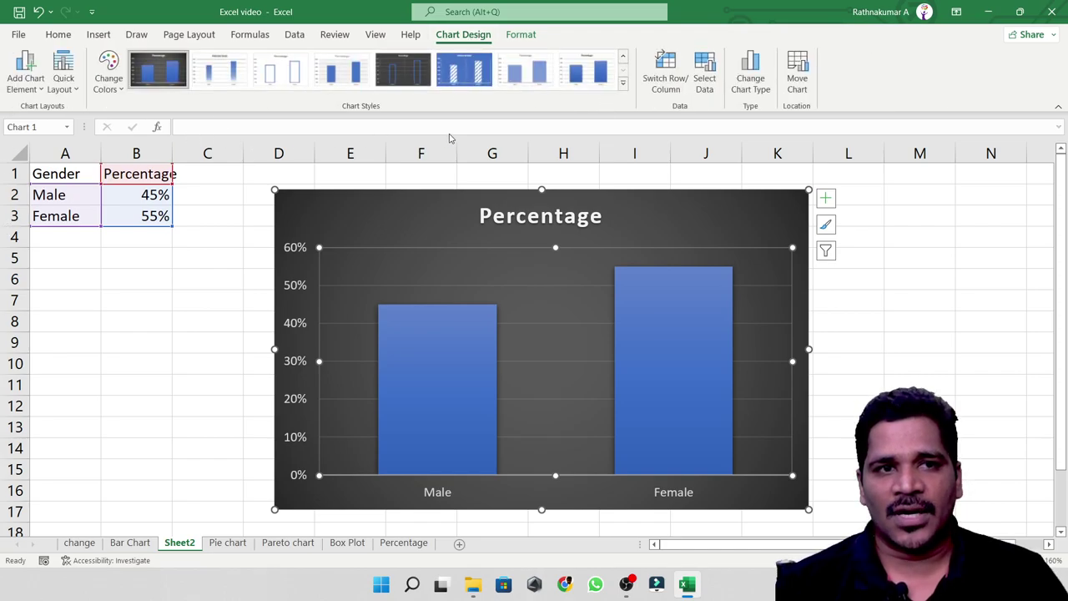
{"action": "left_click", "coordinate": [215, 390]}
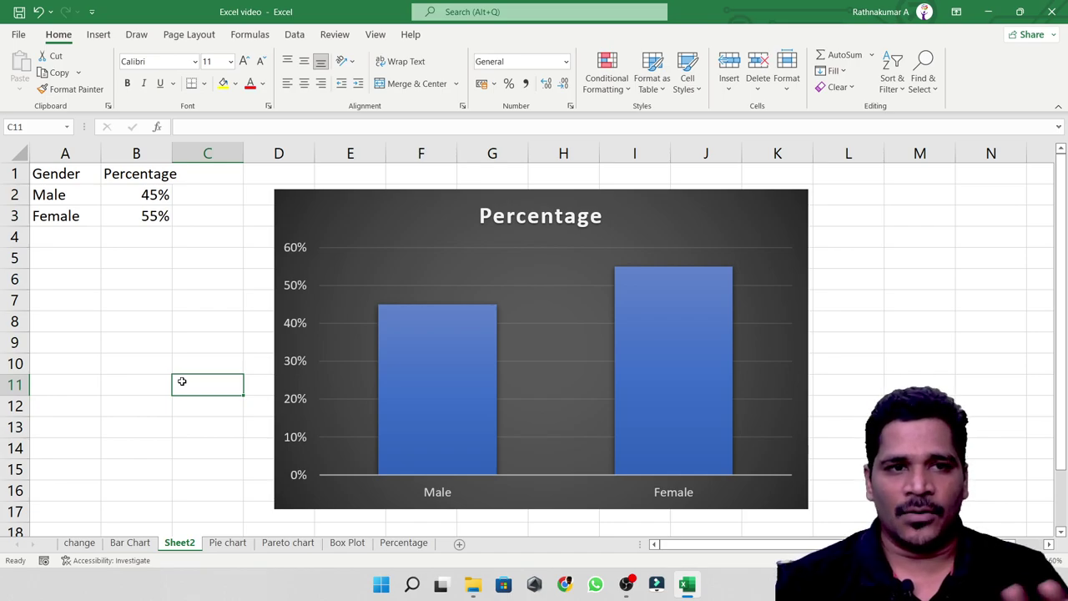